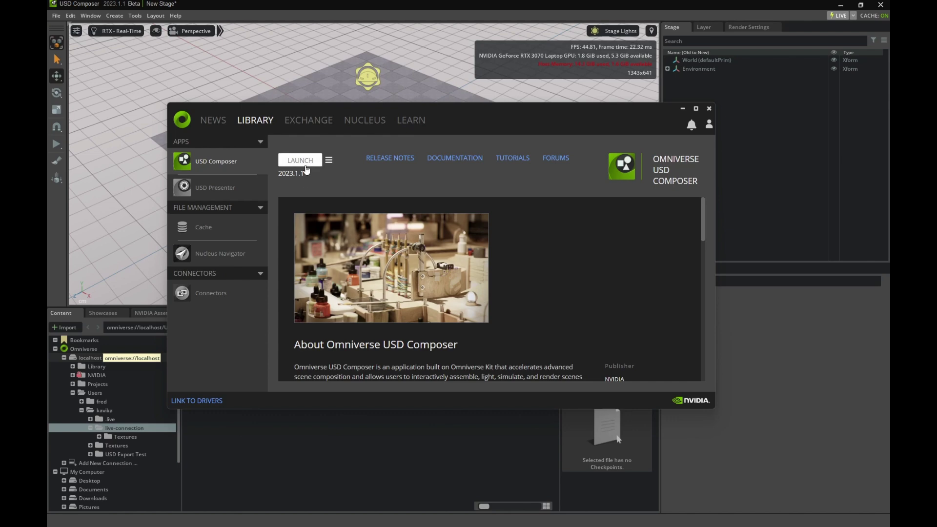
left_click(683, 108)
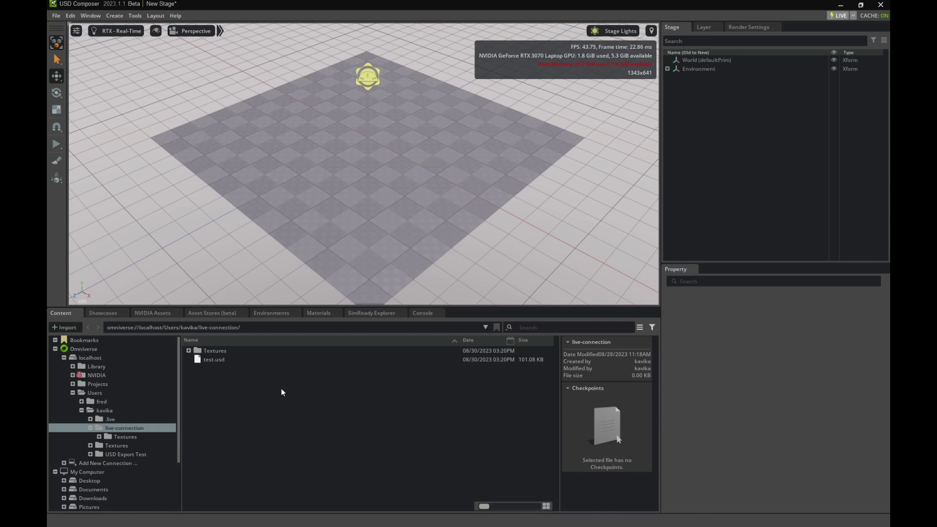
Add a cone mesh to the USD Composer stage
left_click(115, 15)
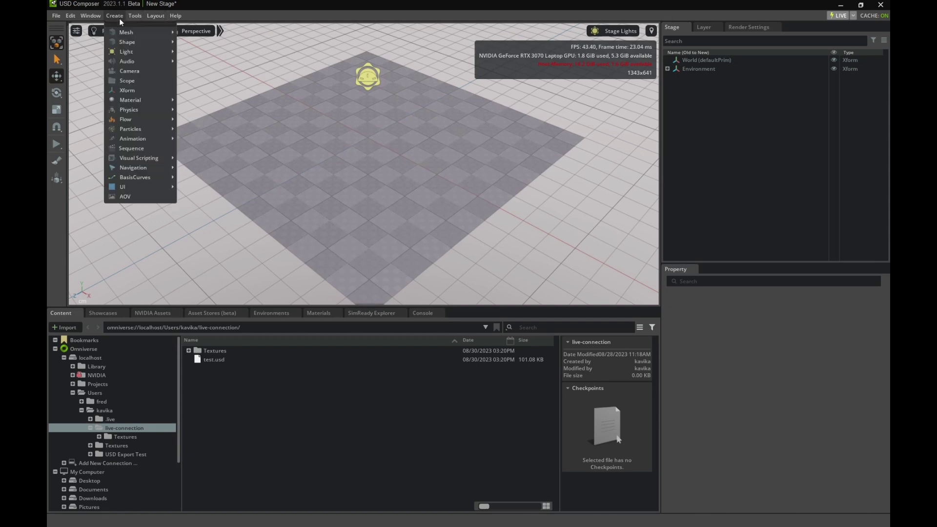
mouse_move(131, 32)
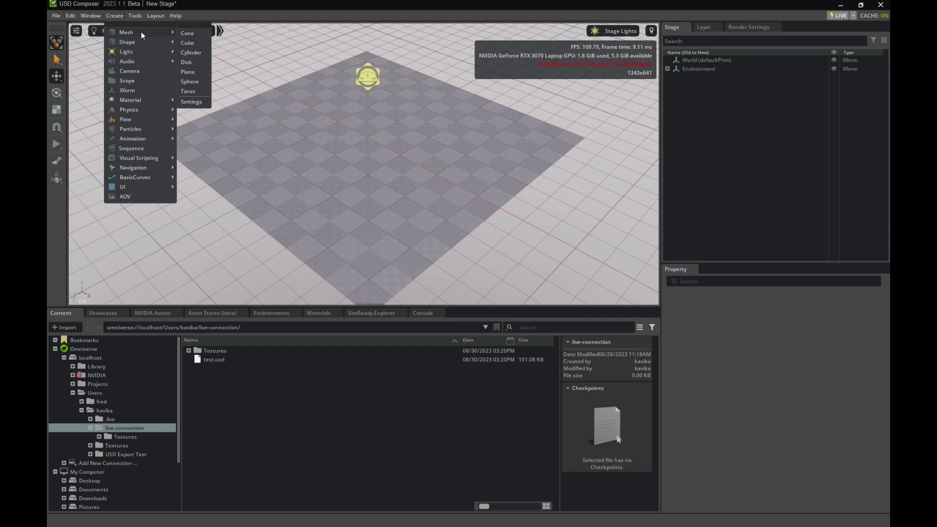
left_click(205, 32)
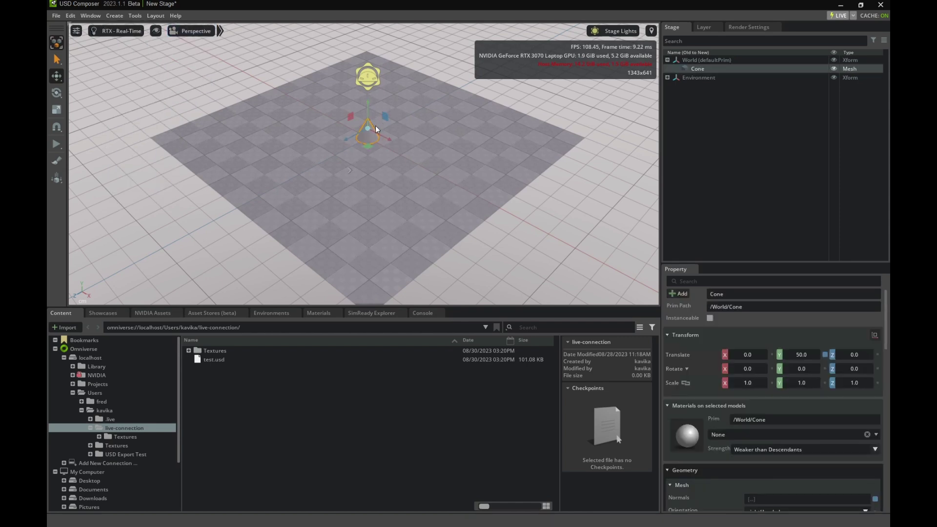
Save the stage as test2.usd in the live-connection folder
left_click(59, 16)
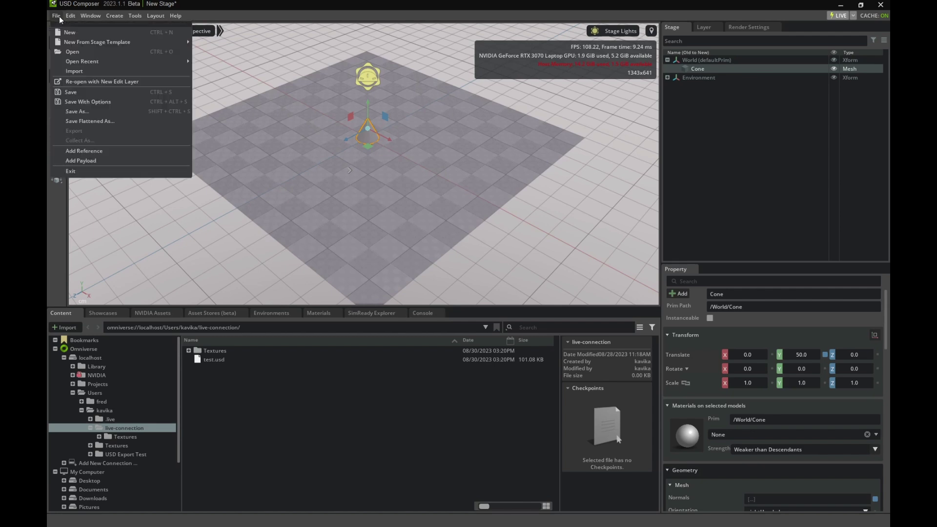
left_click(105, 111)
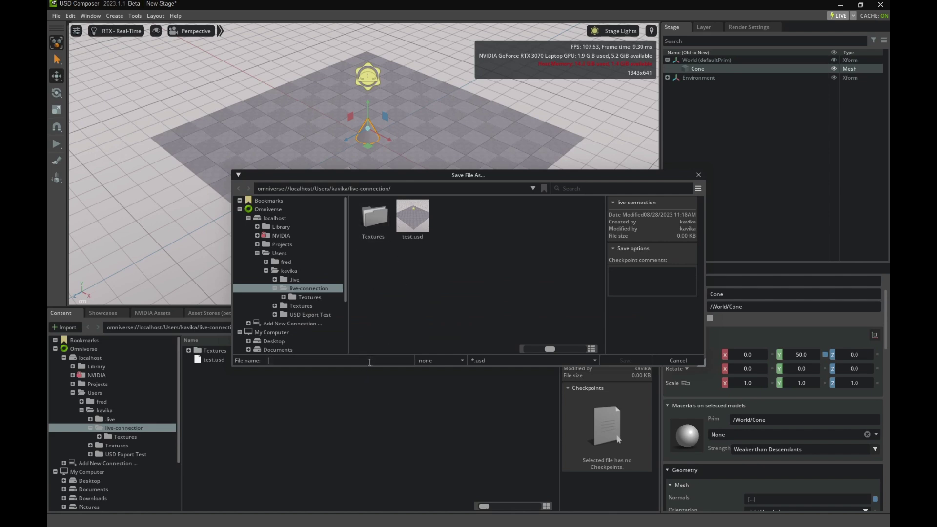
type("test2")
left_click(607, 360)
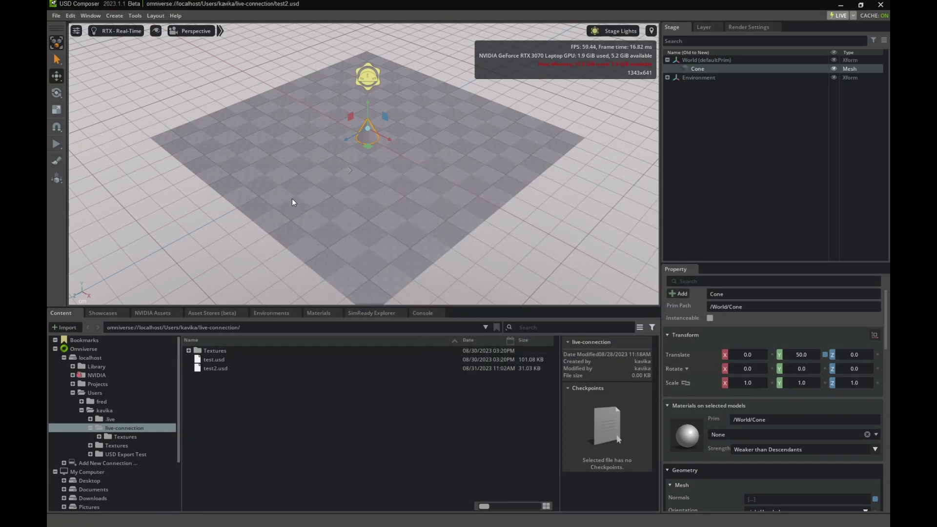
Copy the URL link of test2.usd from the Content browser
left_click(227, 370)
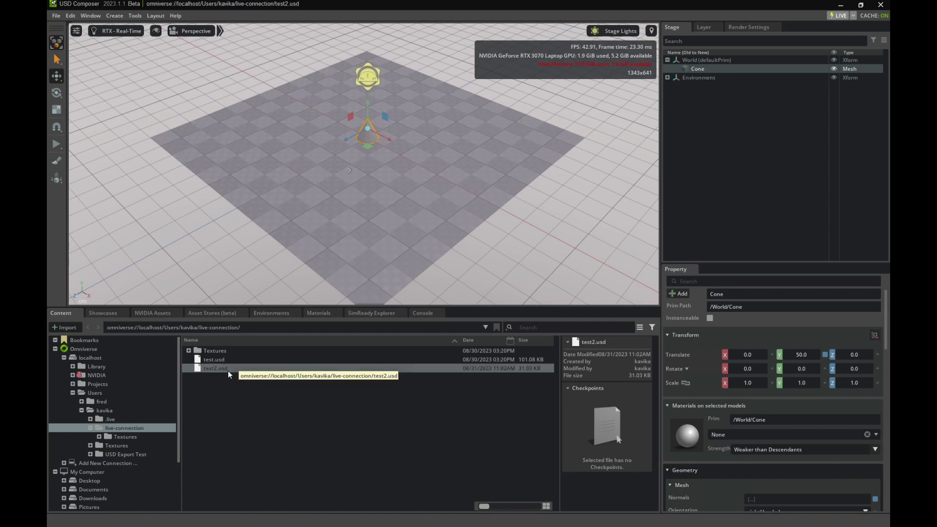
right_click(230, 370)
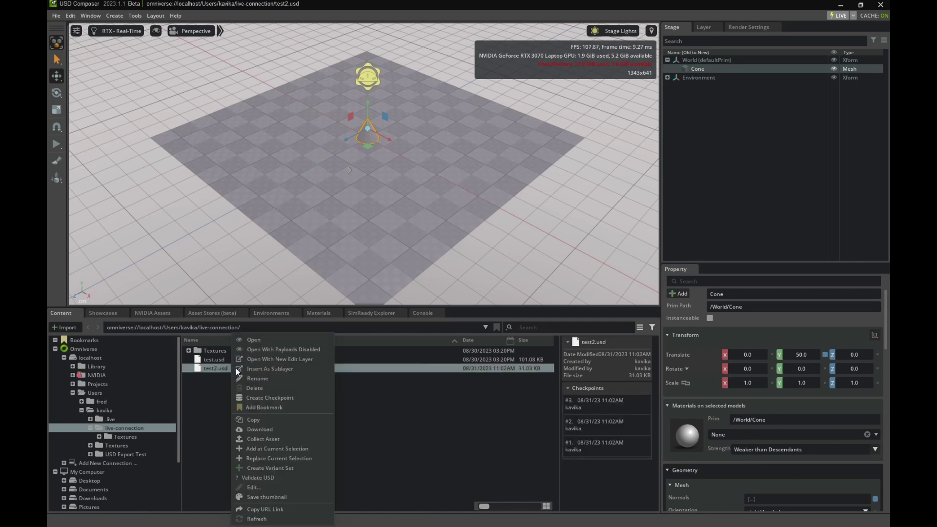
left_click(290, 509)
left_click(297, 441)
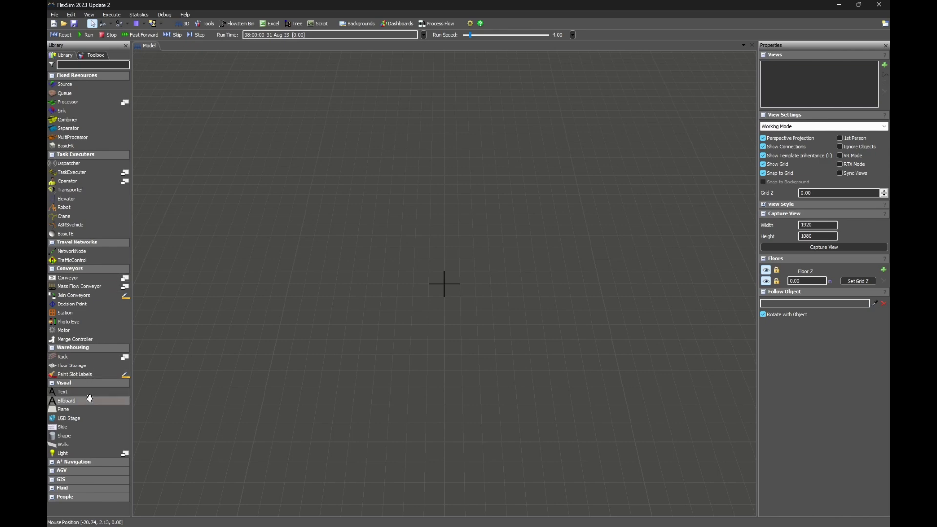
Place a USD Stage object (USD Stage1) in the FlexSim model and show its properties
left_click(93, 418)
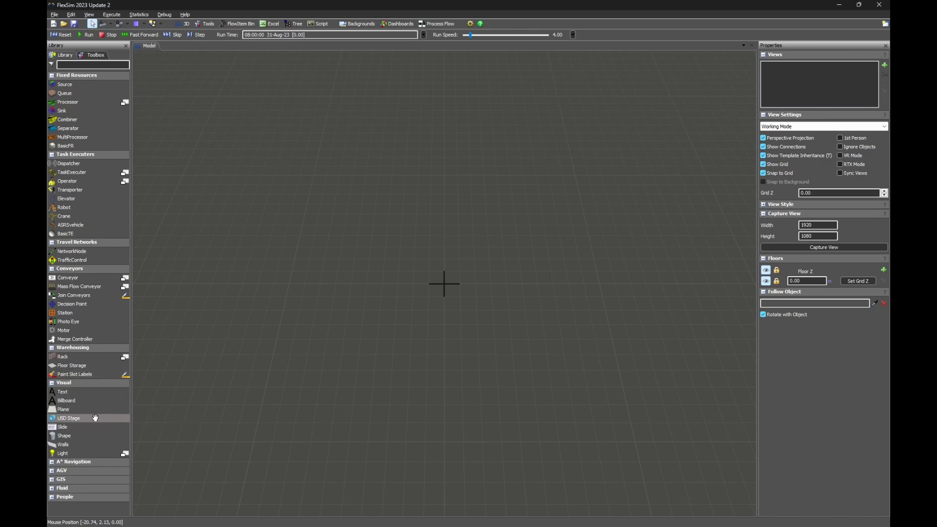
left_click(316, 234)
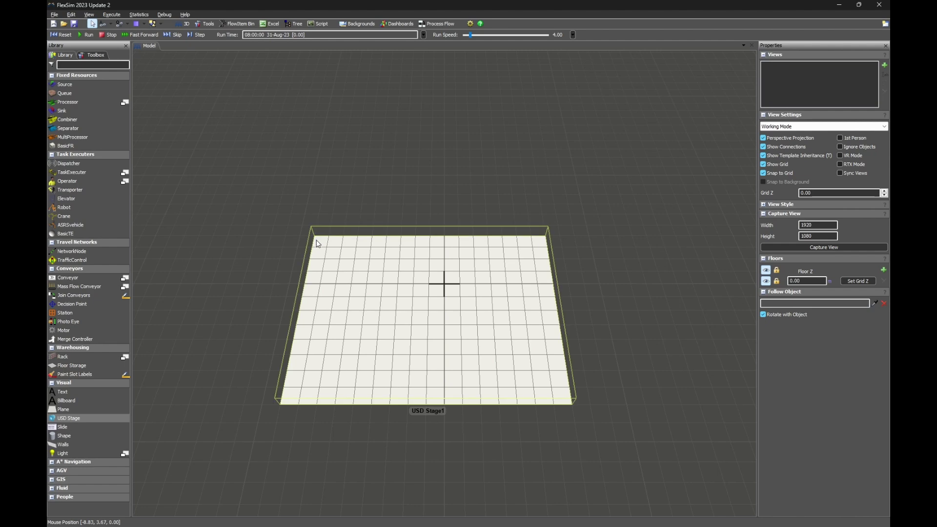
left_click(394, 295)
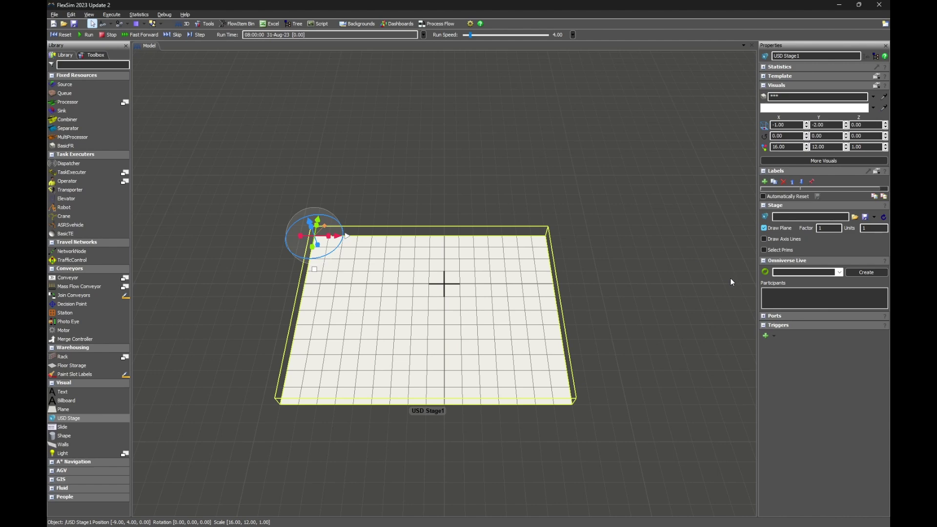
Paste the test2.usd URL into the Stage path field to load it
left_click(802, 216)
key("ctrl+v")
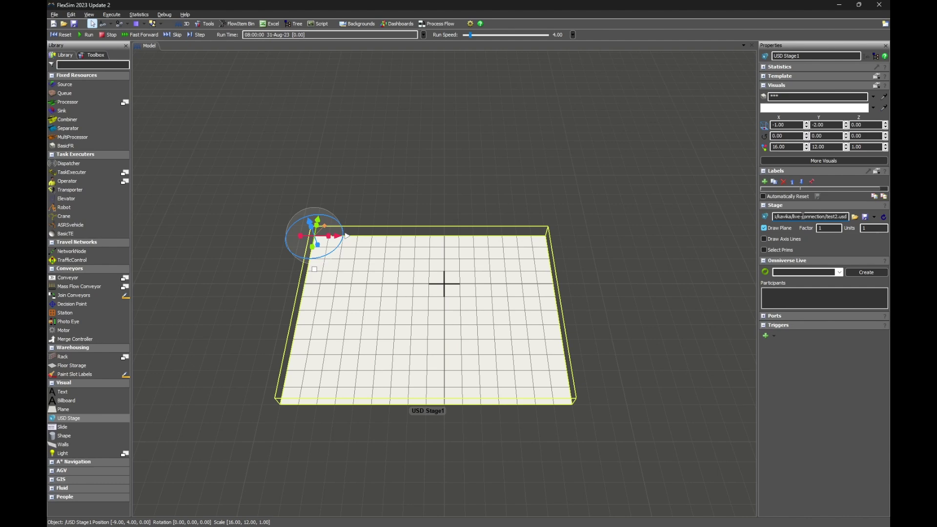
key("Return")
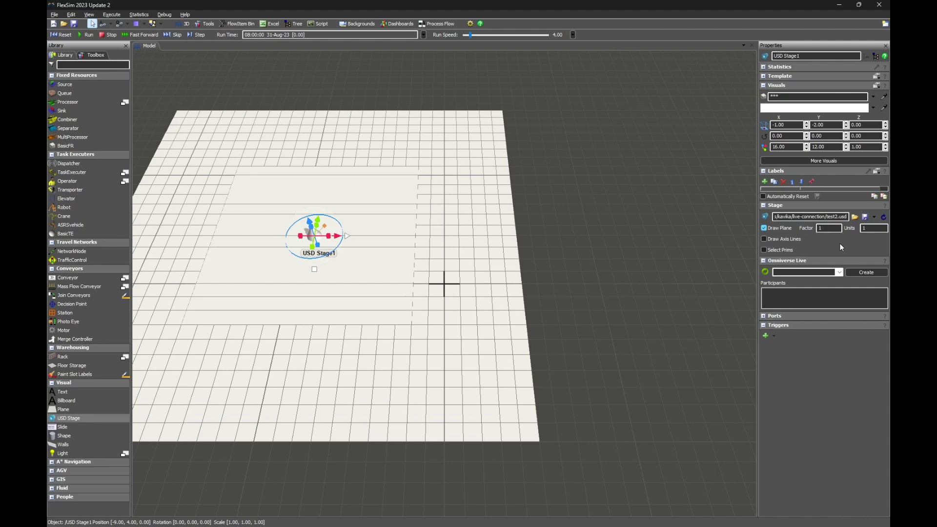
Turn off Draw Plane, enable Select Prims, and test-move the cone
left_click(763, 228)
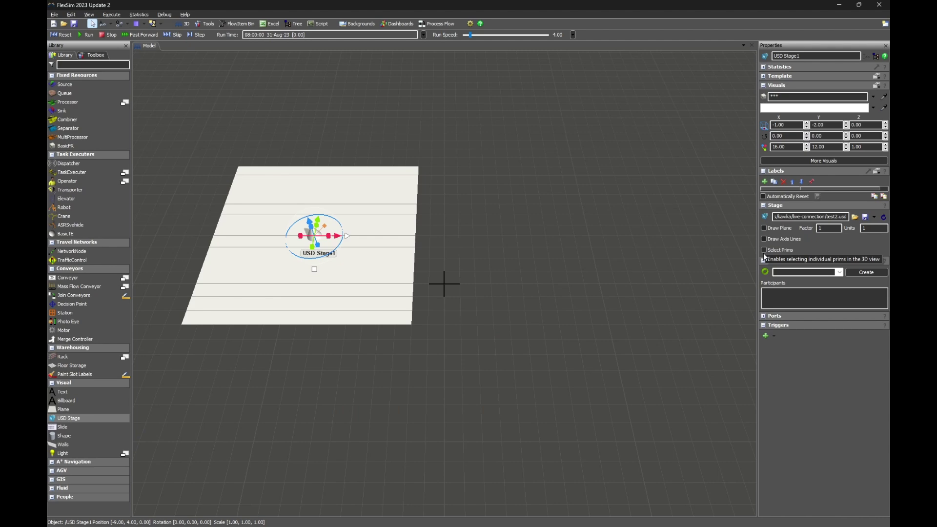
left_click(763, 252)
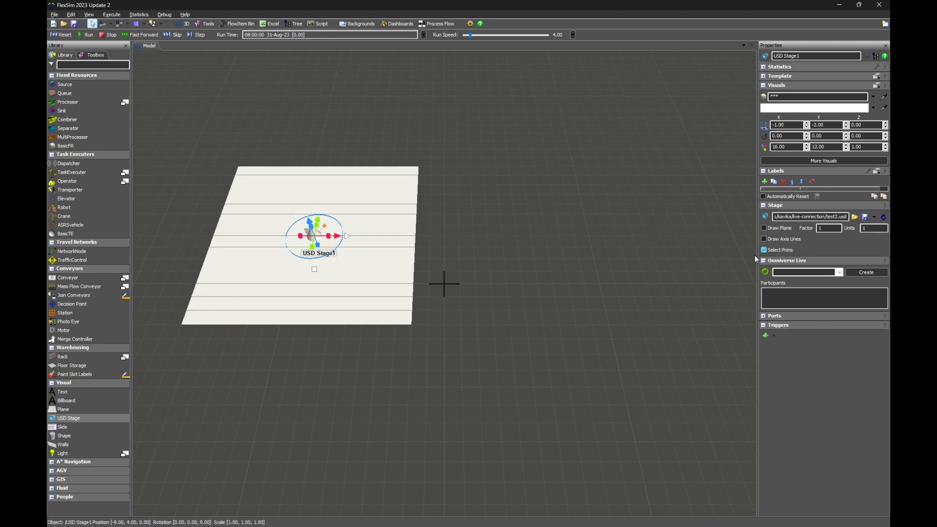
left_click(493, 243)
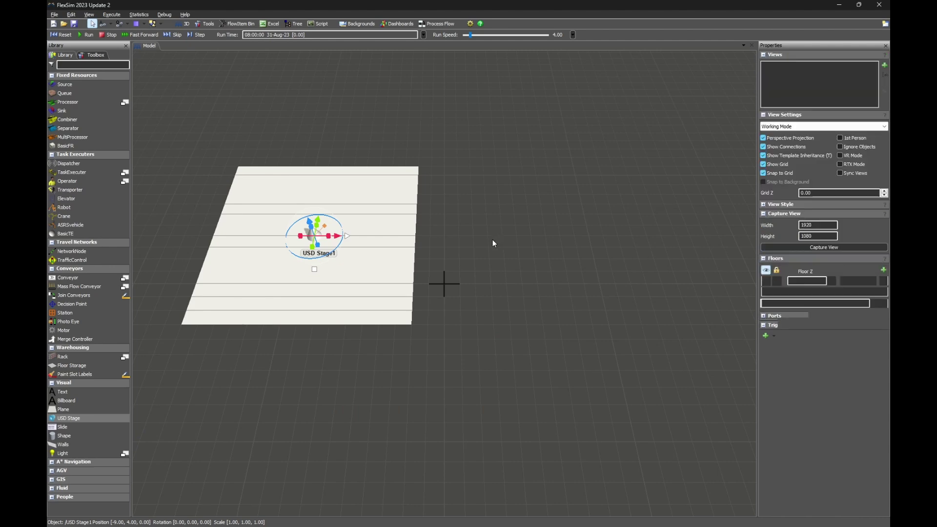
left_click(314, 235)
left_click_drag(305, 209, 347, 217)
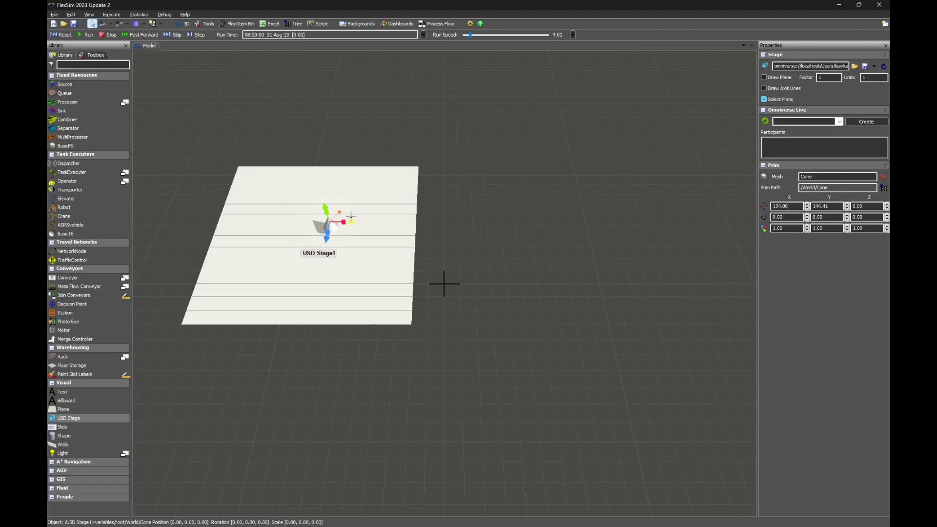
left_click(454, 206)
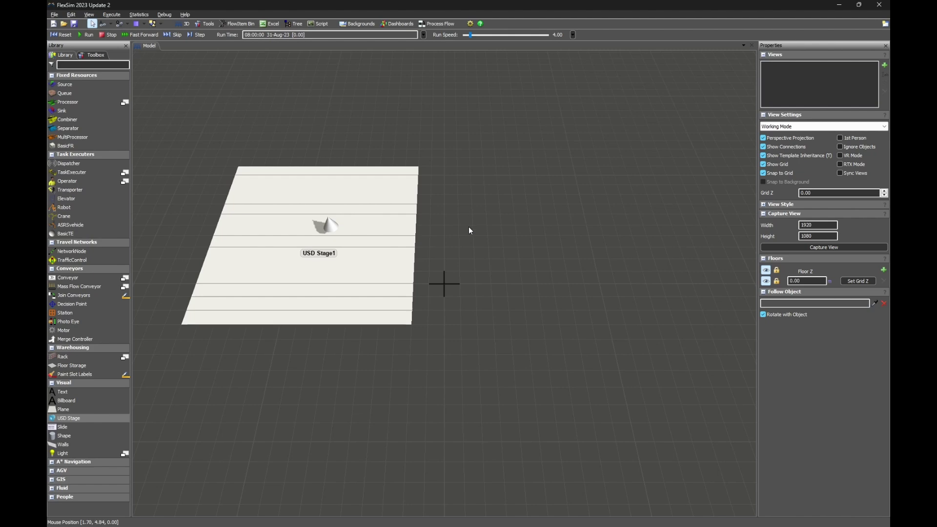
Create a new Omniverse Live session named TOM for the stage
left_click(389, 225)
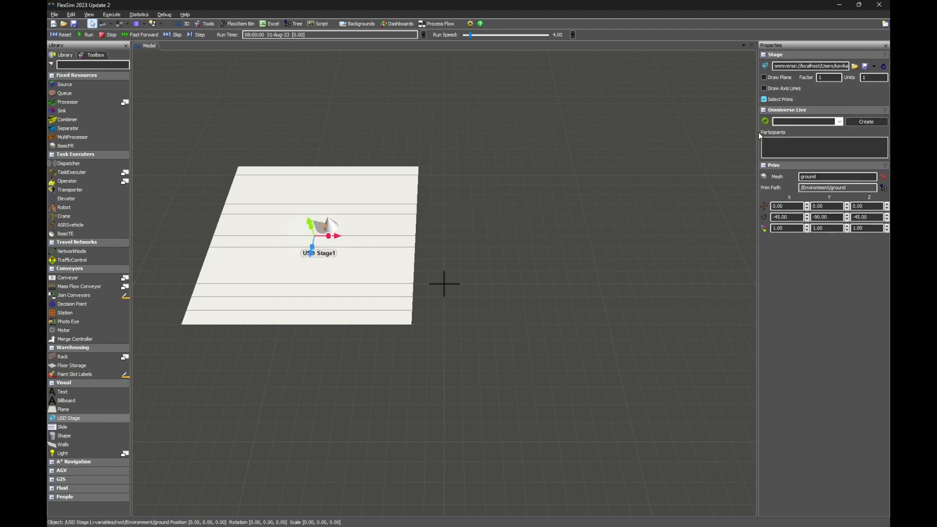
left_click(805, 122)
type("TOM")
left_click(854, 123)
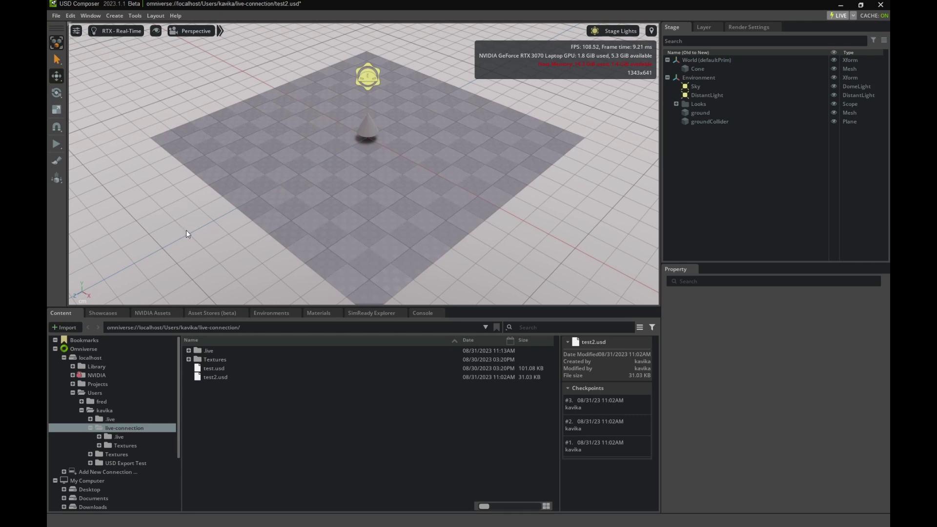
Join the TOM session from the LIVE menu, discarding unsaved local changes
left_click(856, 19)
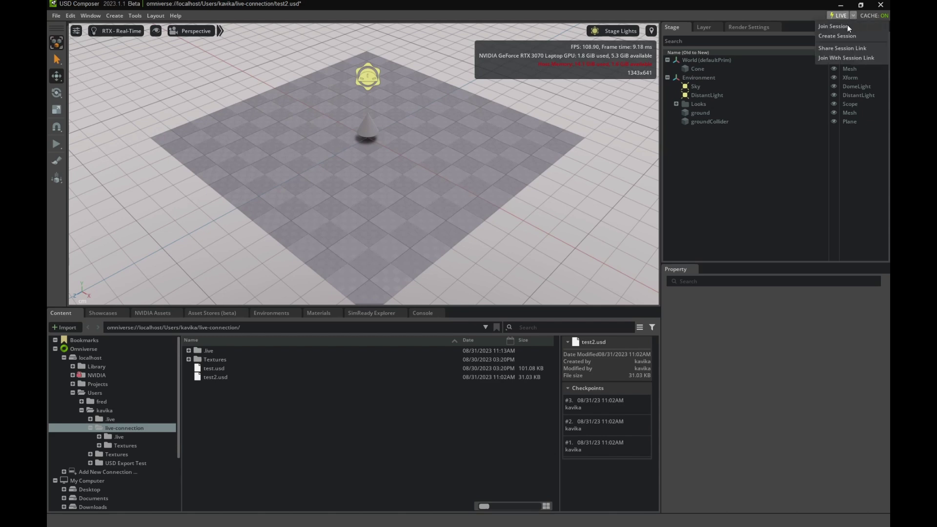
left_click(847, 26)
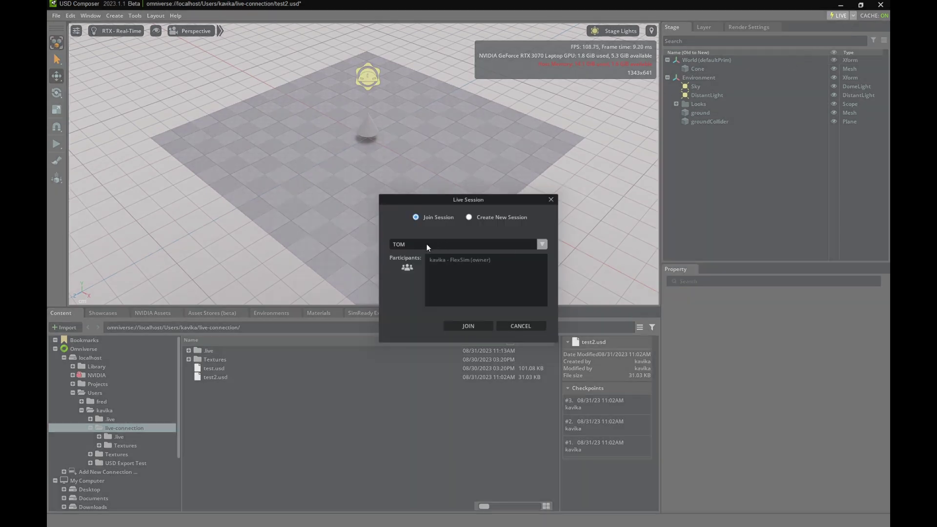
left_click(457, 326)
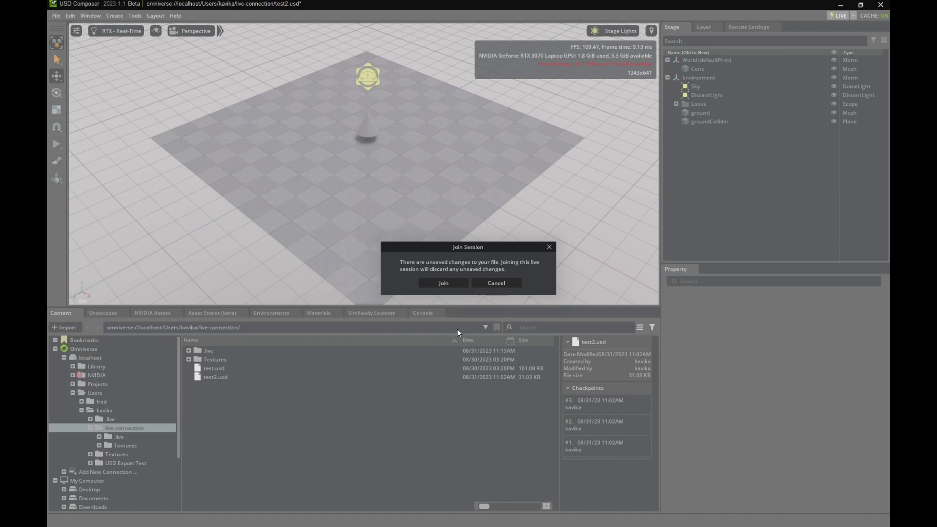
left_click(455, 285)
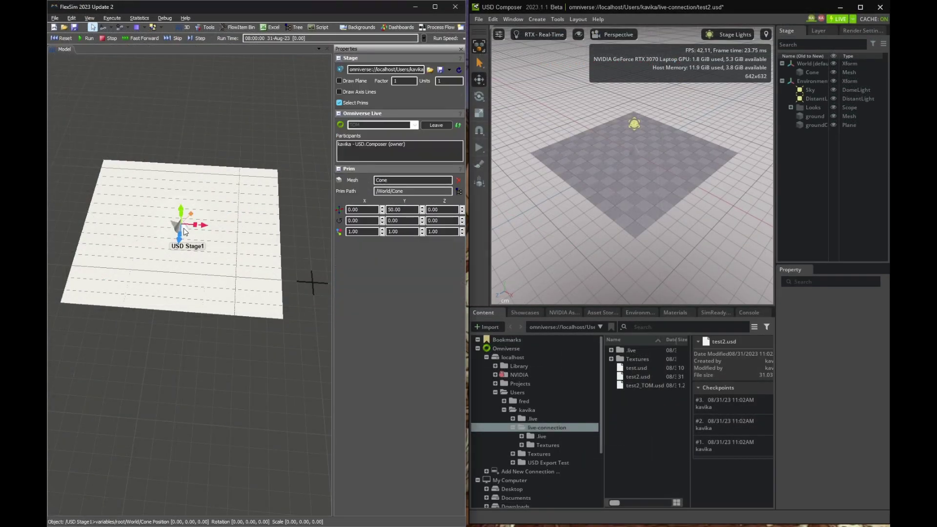
Slide the cone along X in FlexSim, then raise it with USD Composer's move gizmo
left_click_drag(200, 225, 243, 185)
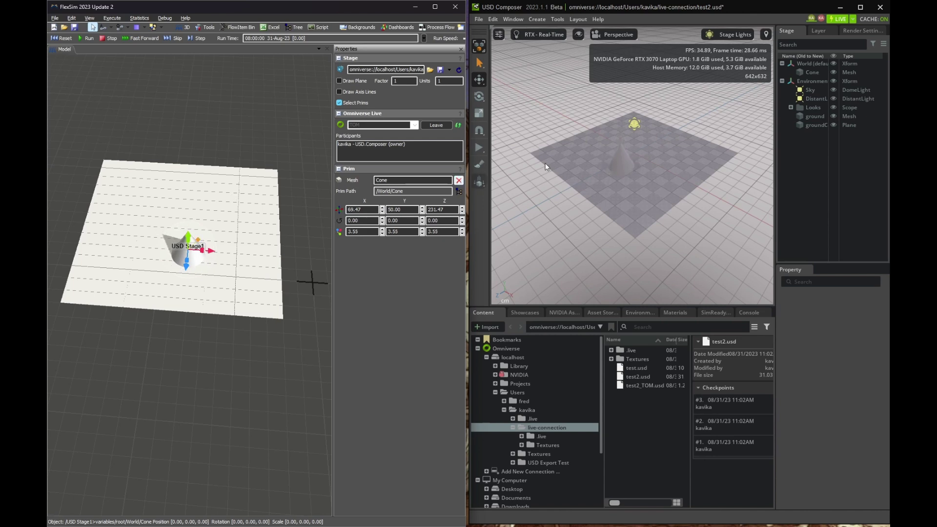
left_click(622, 161)
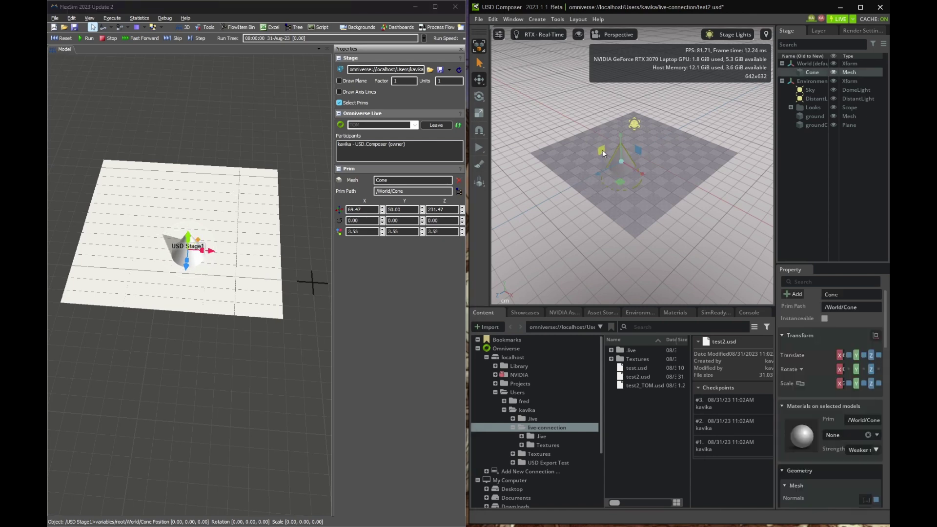
left_click_drag(602, 150, 630, 119)
left_click(555, 261)
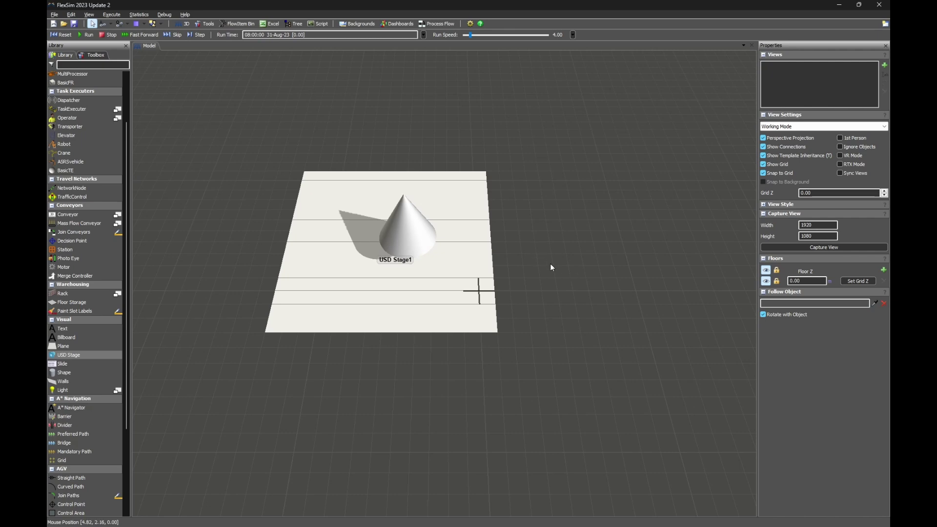
Leave the TOM live session from the USD stage's settings
left_click(482, 277)
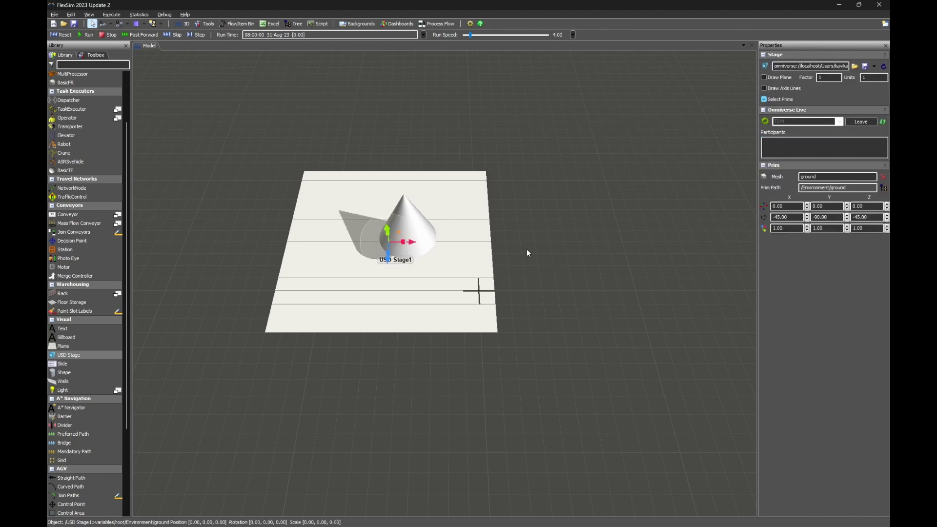
left_click(853, 122)
left_click(848, 132)
left_click(256, 245)
Add Source1, Queue1, Processor1 and Sink1 on the plane and connect them in order
scroll(100, 181, "up", 3)
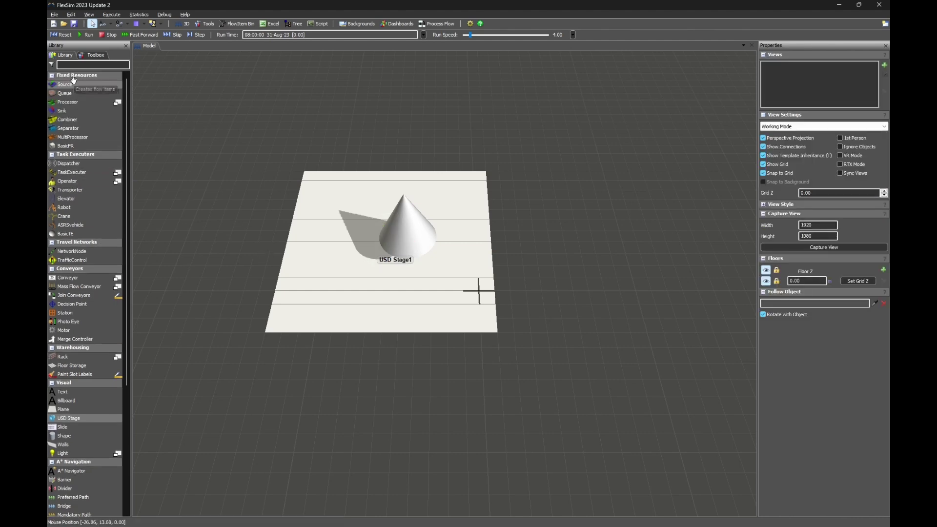
left_click_drag(82, 83, 226, 236)
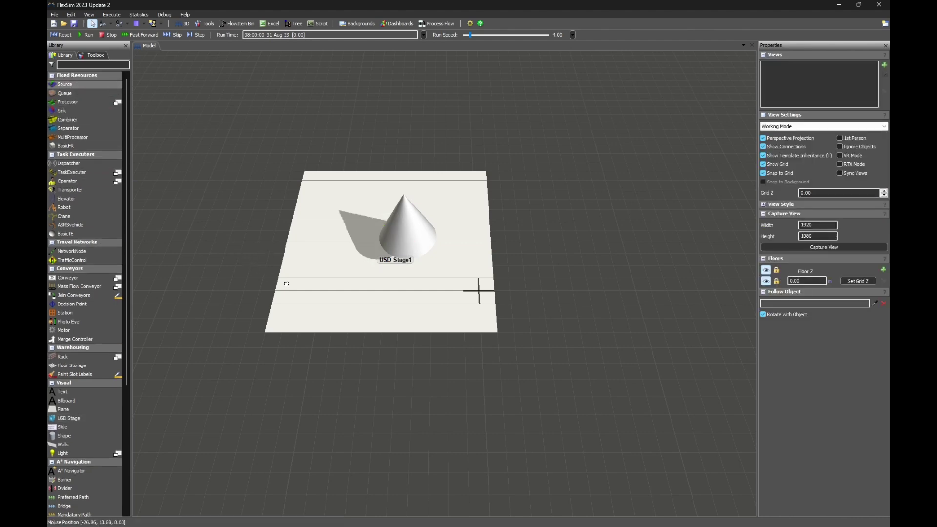
left_click_drag(286, 284, 295, 296)
left_click_drag(86, 93, 337, 292)
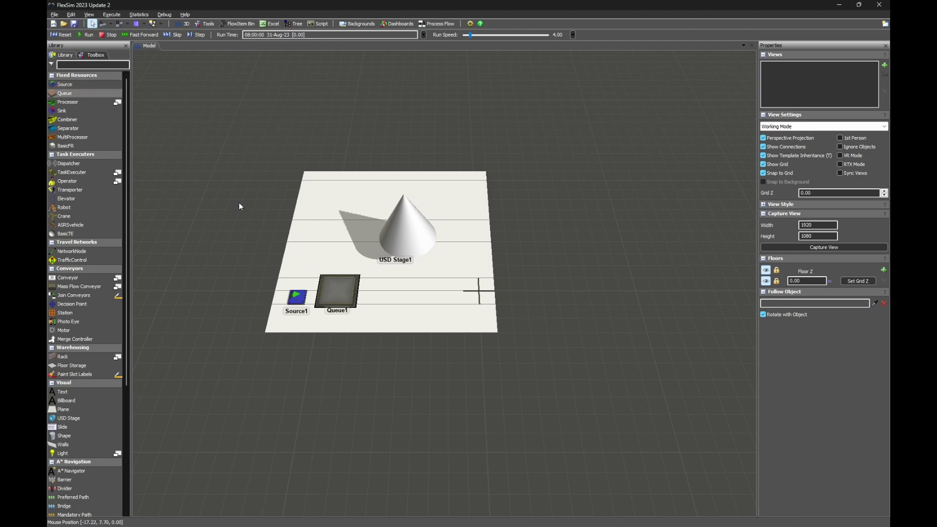
left_click_drag(66, 102, 398, 288)
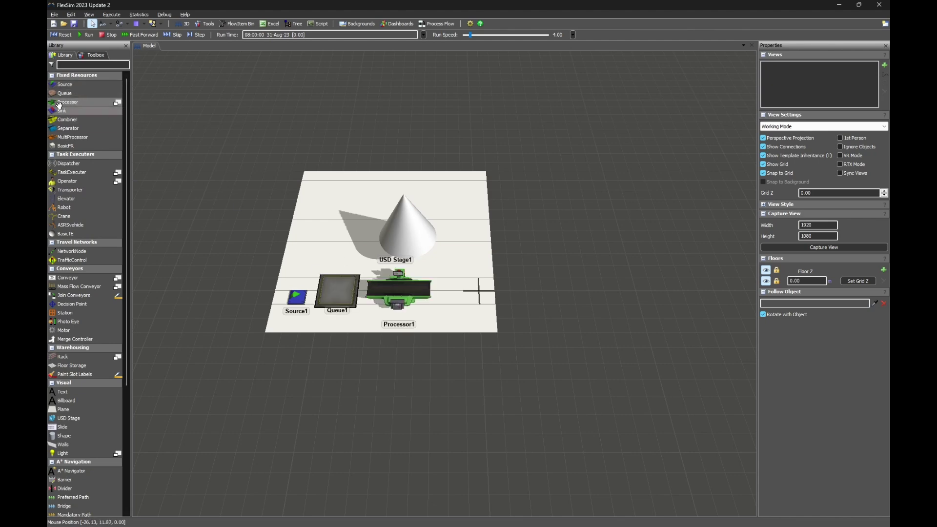
left_click_drag(62, 113, 452, 291)
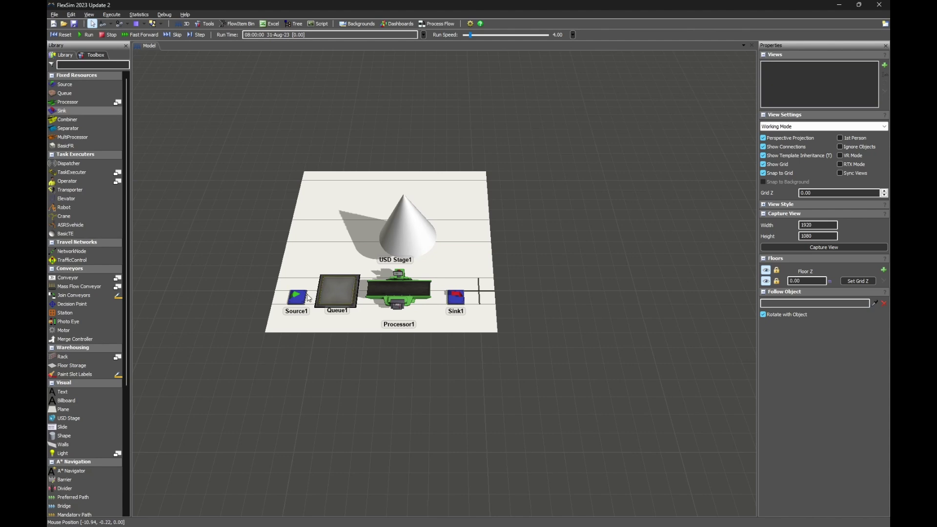
mouse_move(297, 297)
left_mouse_down()
mouse_move(398, 289)
mouse_move(454, 297)
left_mouse_up()
left_click(181, 101)
Save the USD stage file
left_click(477, 203)
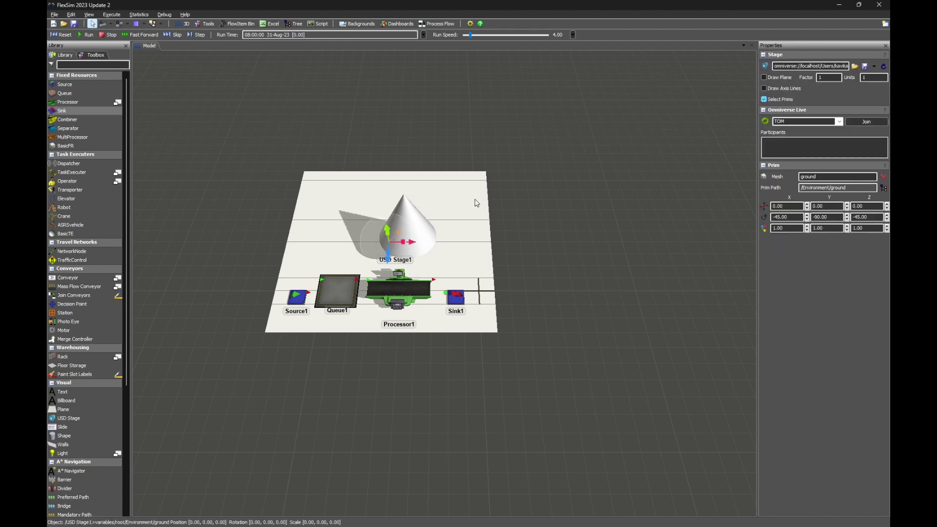
left_click(866, 67)
left_click(548, 221)
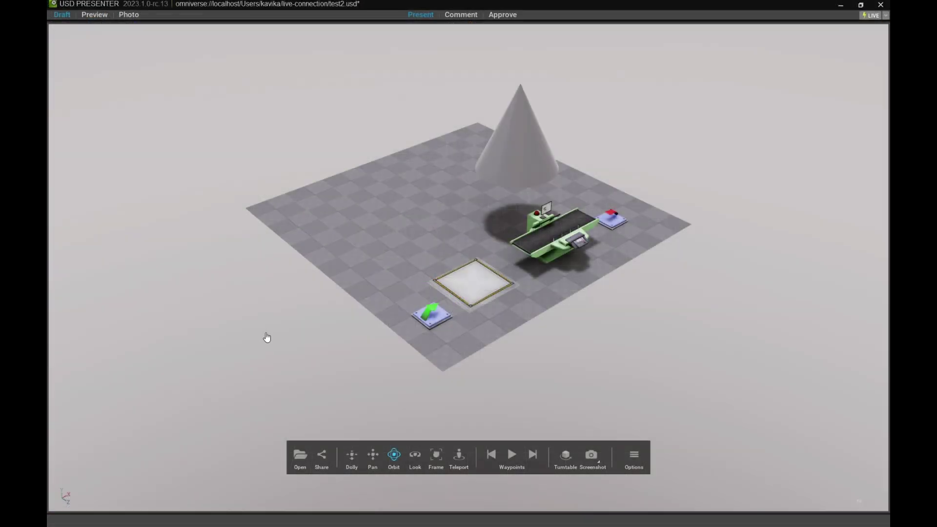
Orbit USD Presenter's view around the platform, then join the TOM live session
left_click_drag(291, 313, 151, 312)
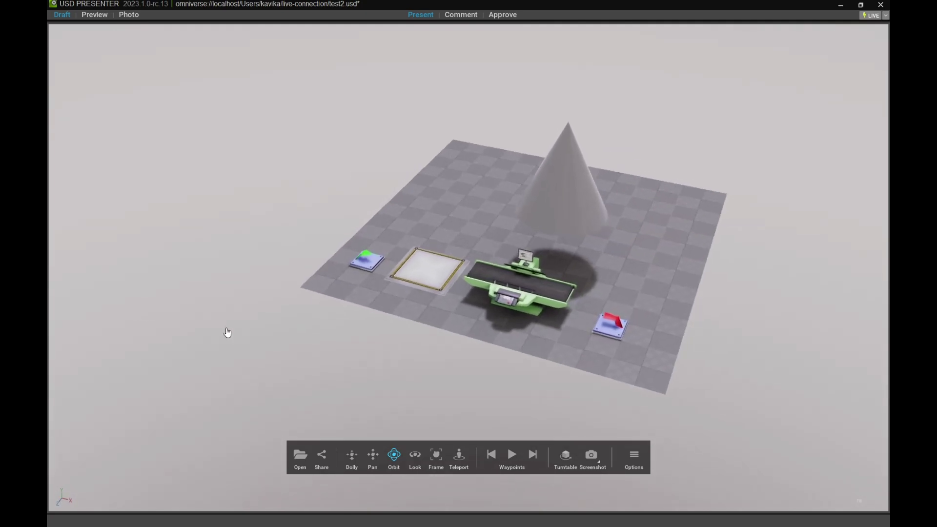
left_click_drag(341, 349, 402, 279)
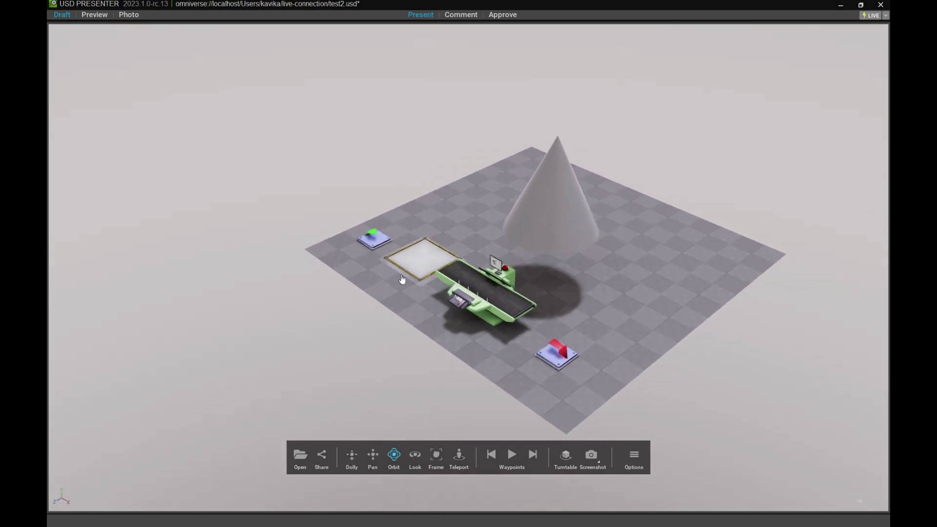
left_click(885, 16)
left_click(869, 23)
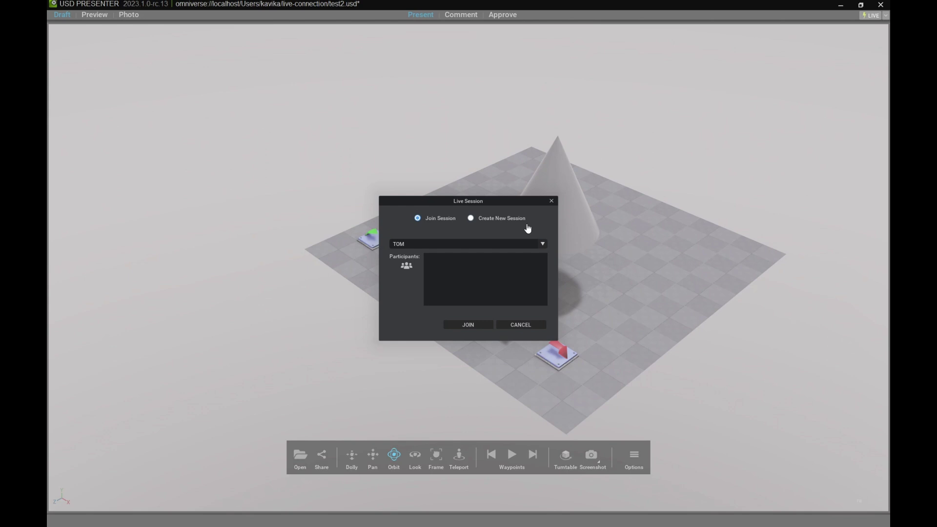
left_click(470, 325)
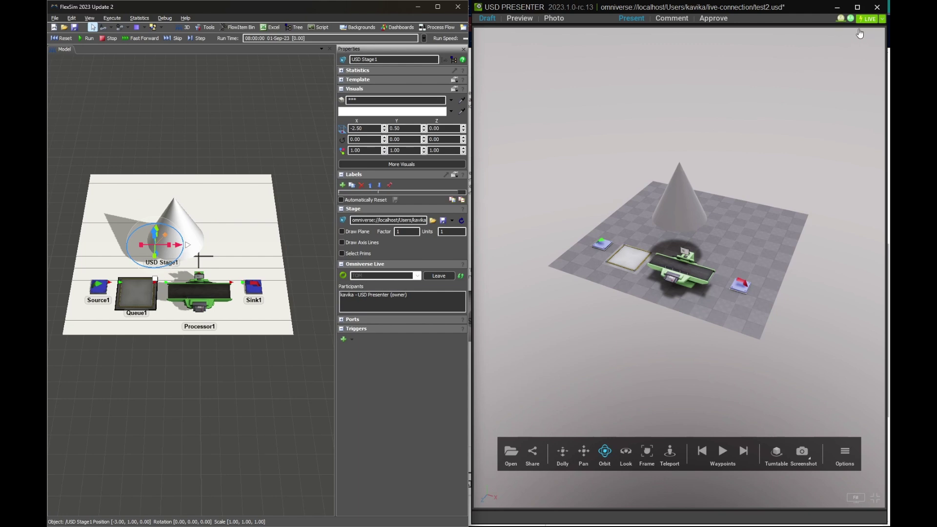
Run the FlexSim simulation to watch items flow live in USD Presenter
left_click(85, 39)
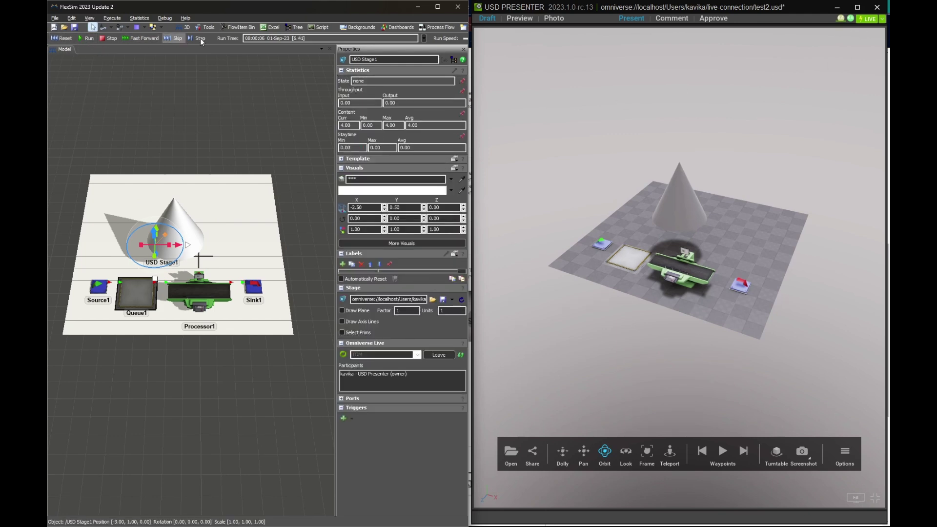